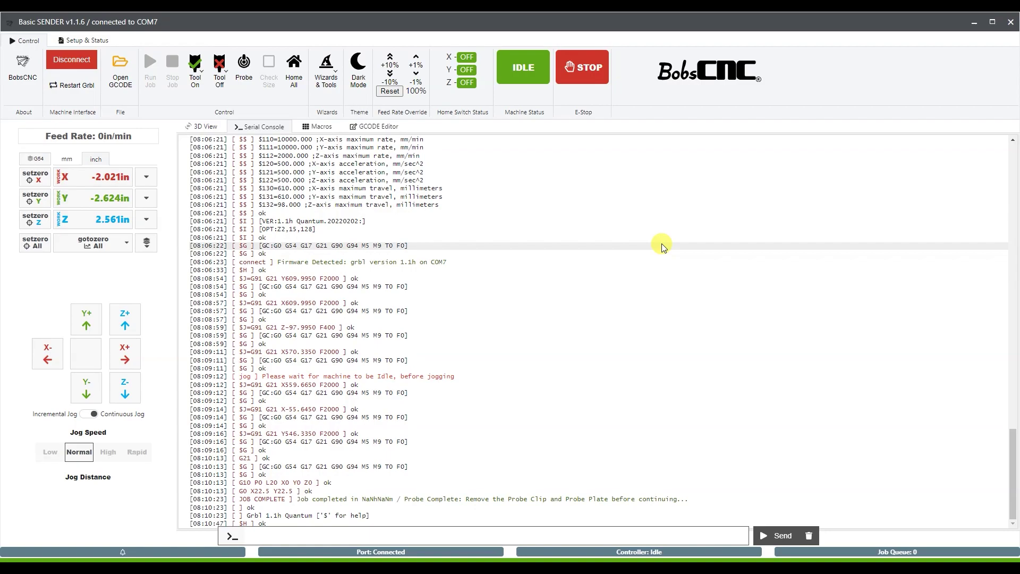
# Step: In the probing wizard, save the custom probe offsets X 12.7, Y 12.7 and Z 6.35 mm
pyautogui.click(245, 77)
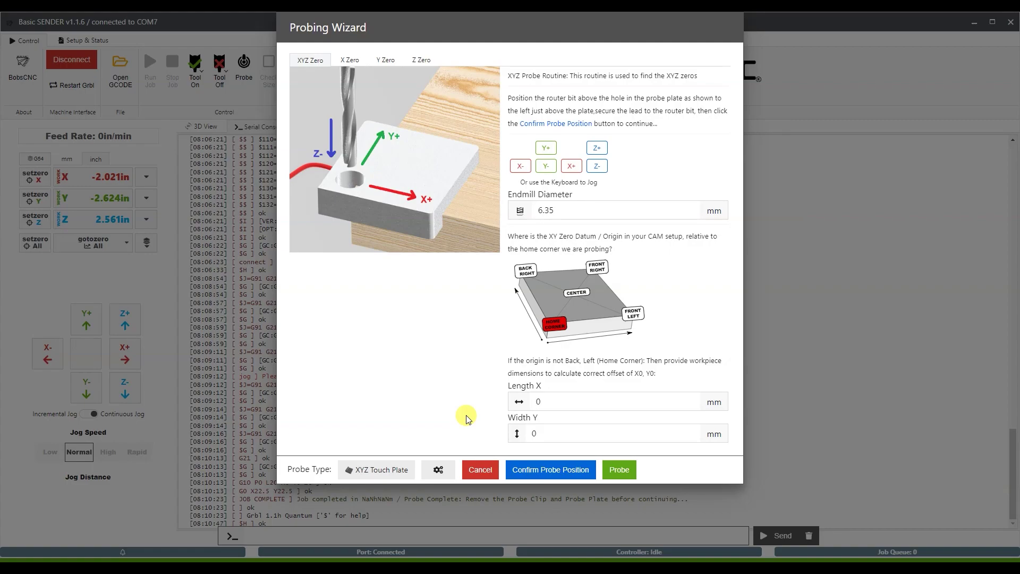
pyautogui.click(438, 470)
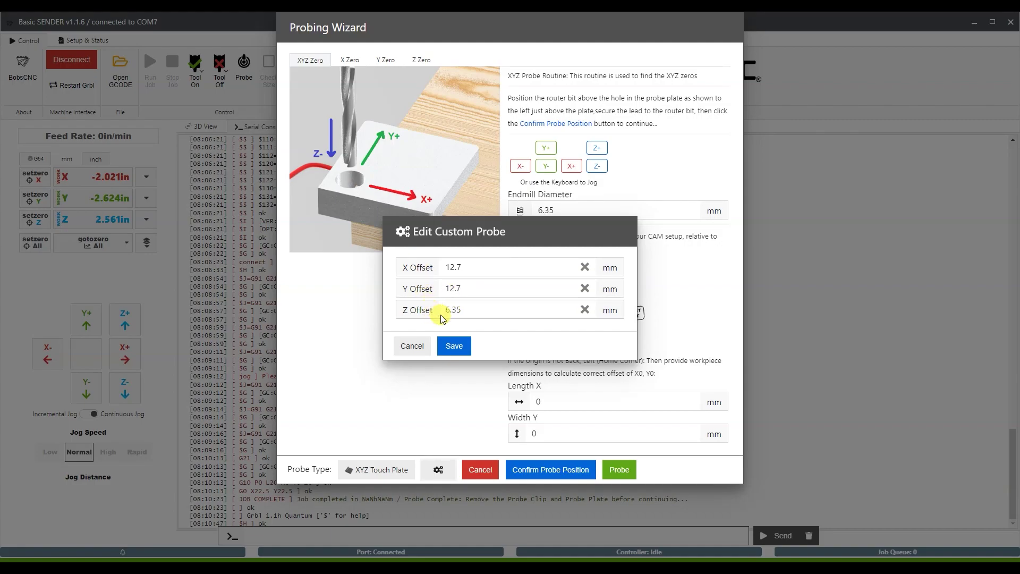
pyautogui.click(455, 346)
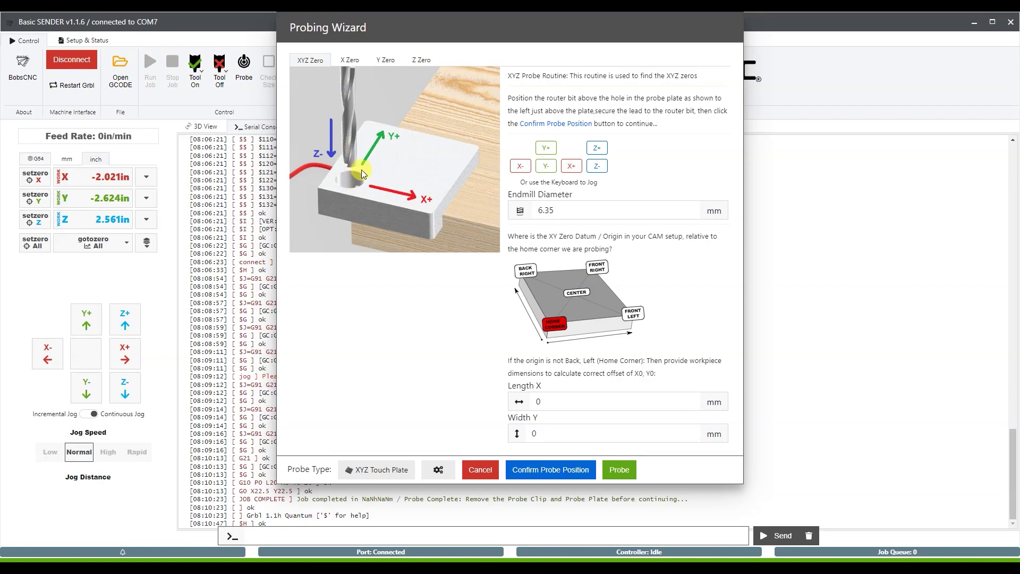
# Step: Jog the bit Y+, X+, Z- and X- over the plate hole to X 0.000, Y 0.039, Z 0.165 in
pyautogui.click(548, 152)
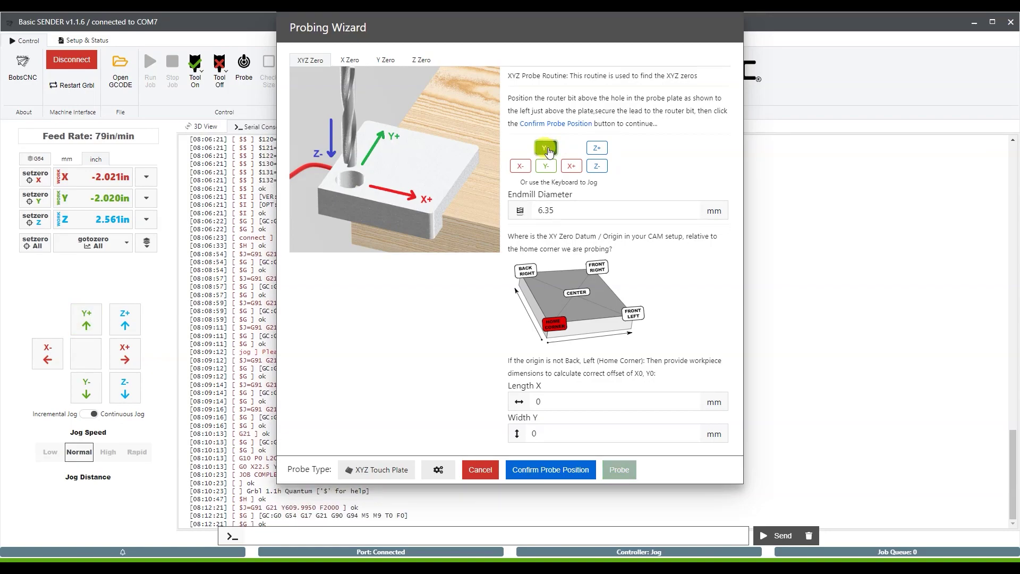
pyautogui.click(572, 166)
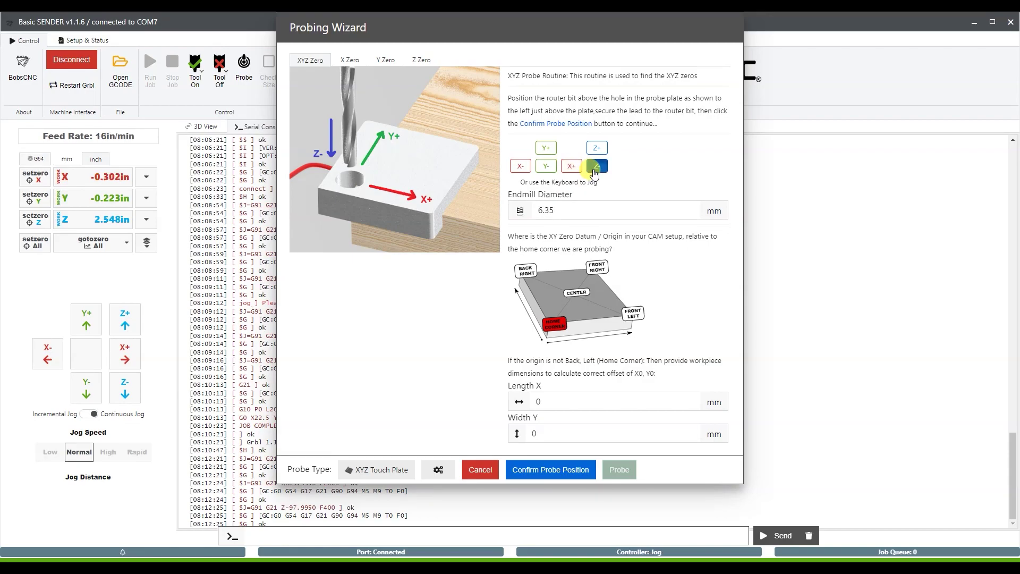
pyautogui.click(595, 168)
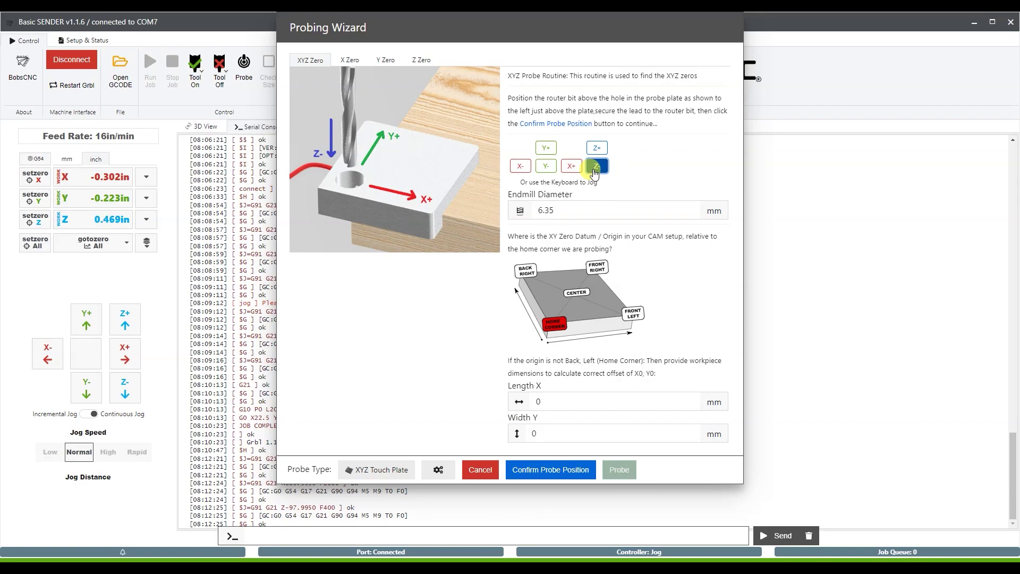
pyautogui.click(572, 166)
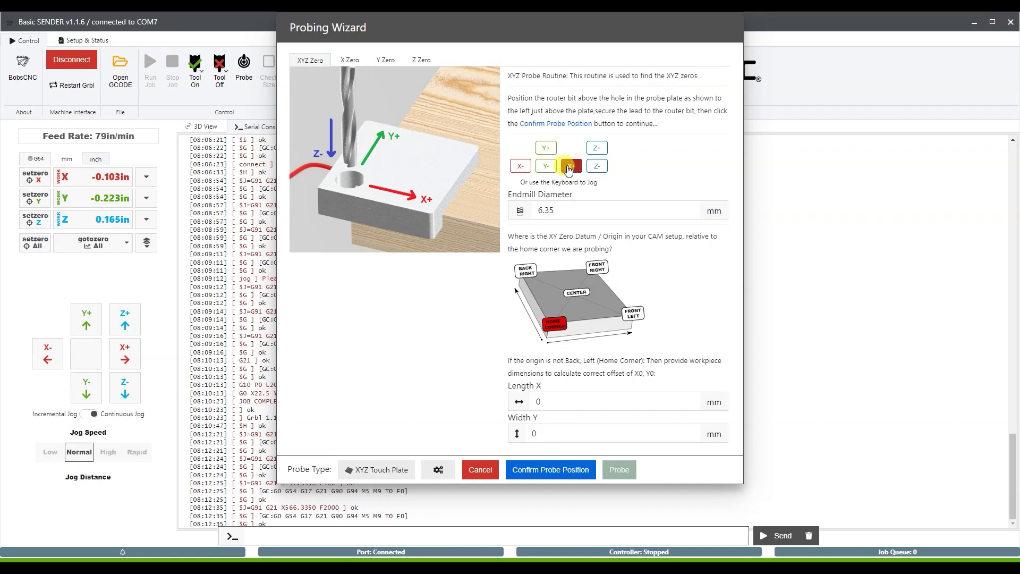
pyautogui.click(521, 167)
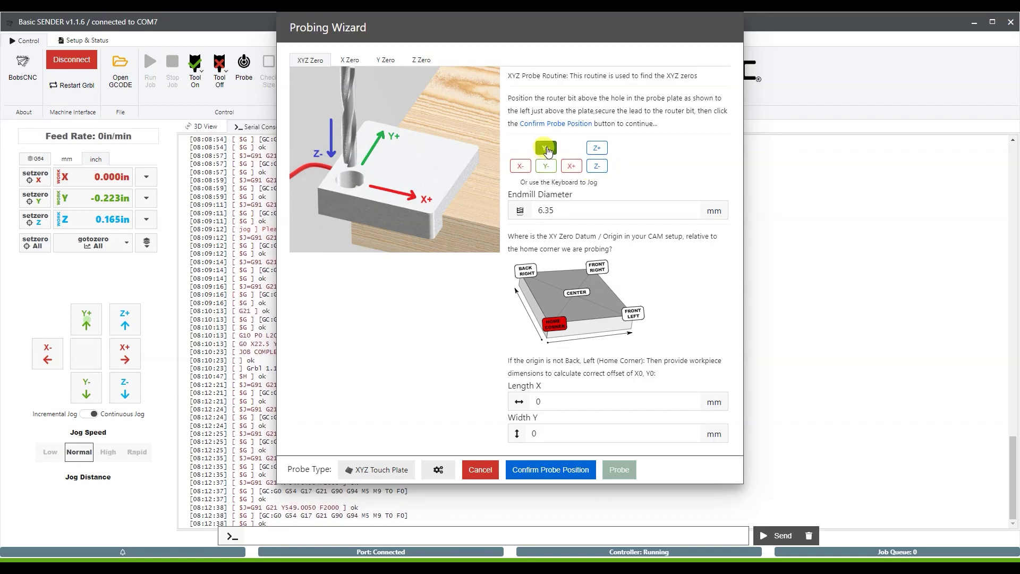
pyautogui.click(546, 149)
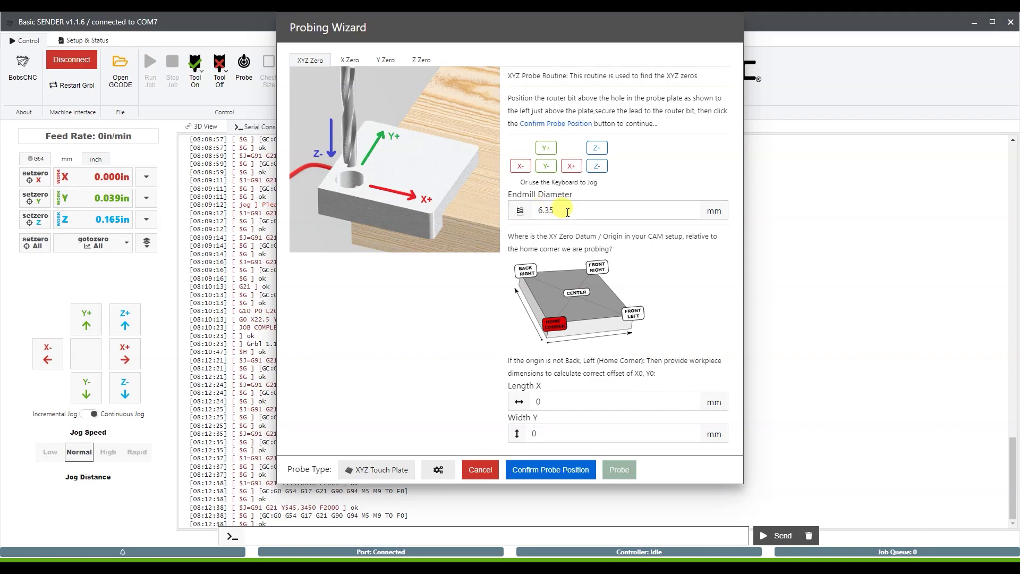
# Step: Confirm the probe position, keep Home Corner as the XY origin, and start the XYZ probe
pyautogui.click(533, 474)
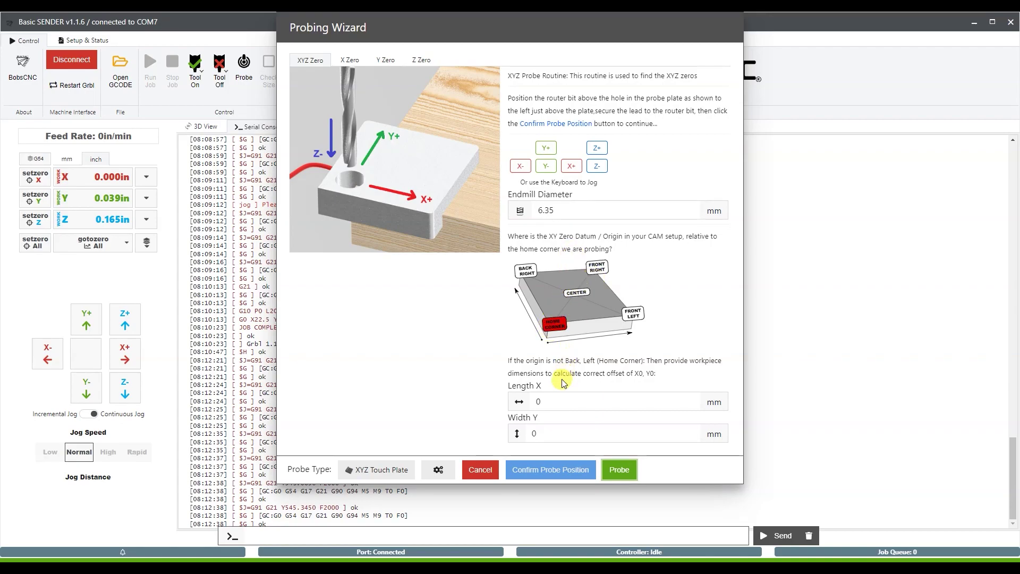
pyautogui.click(540, 403)
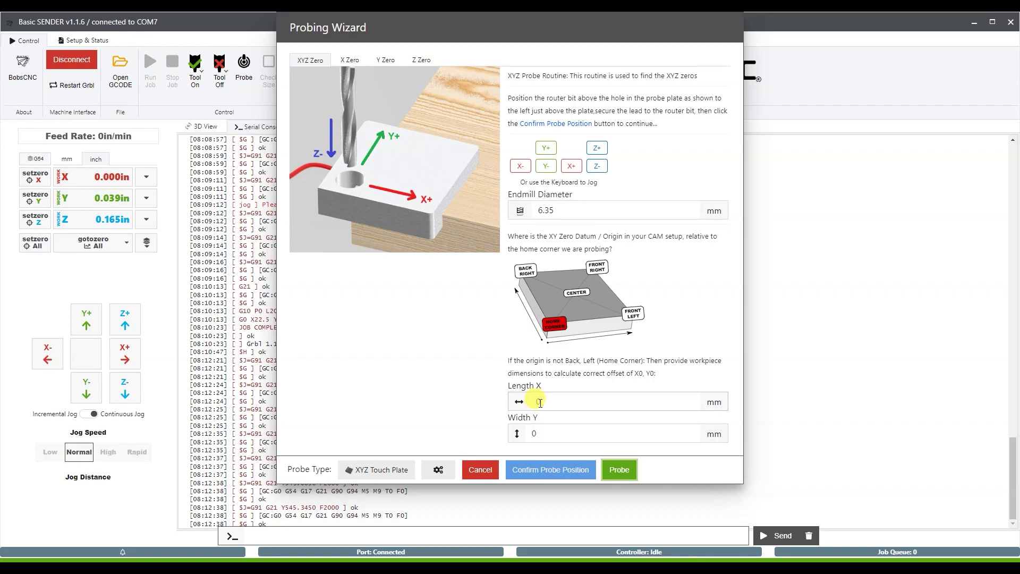
pyautogui.click(578, 292)
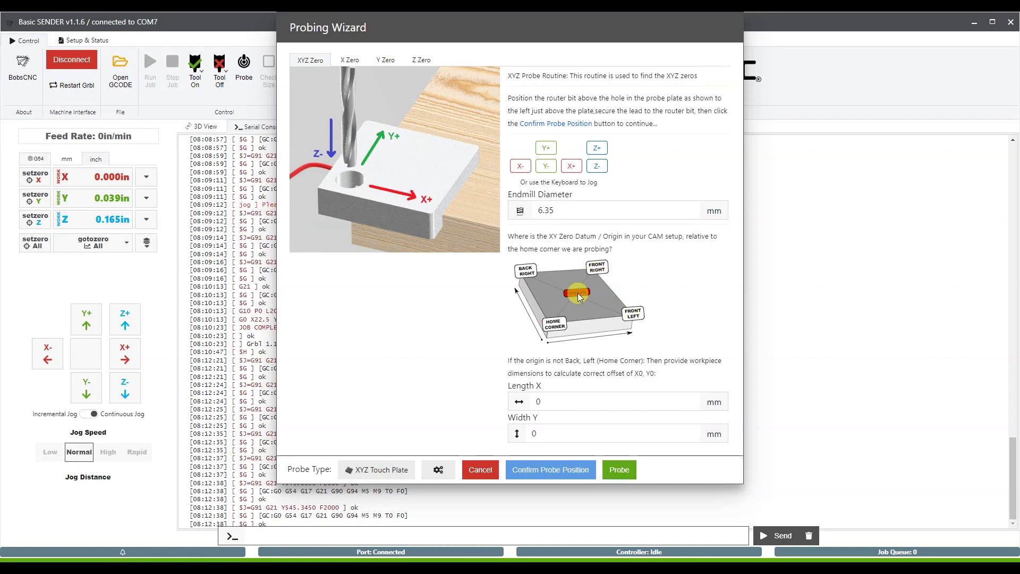
pyautogui.click(596, 272)
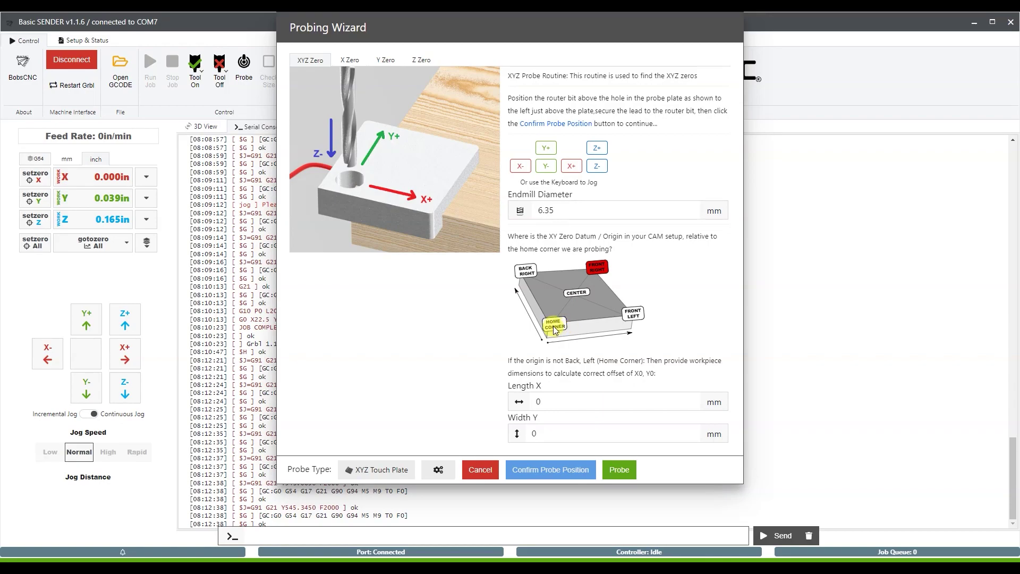
pyautogui.click(555, 330)
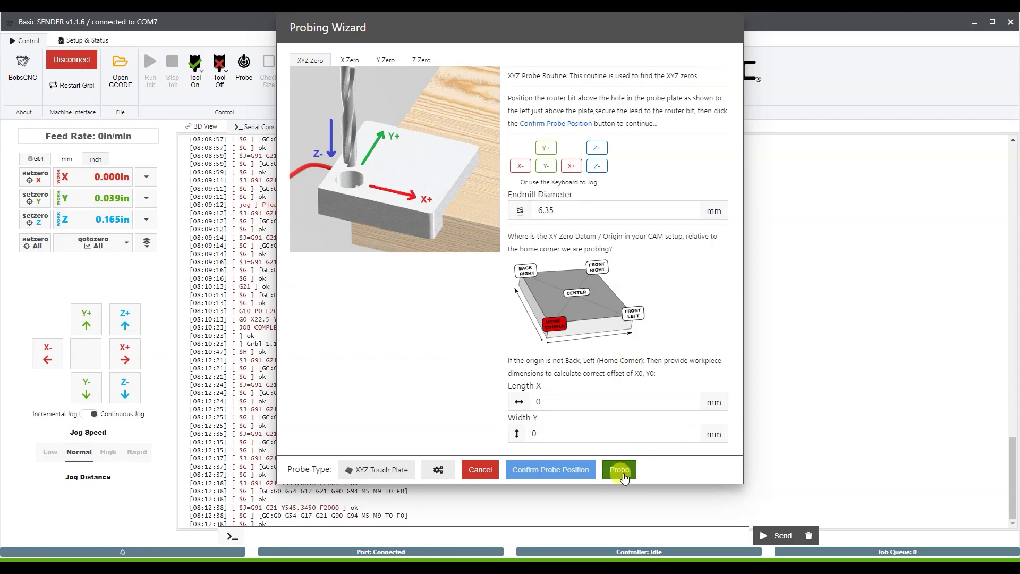
pyautogui.click(619, 470)
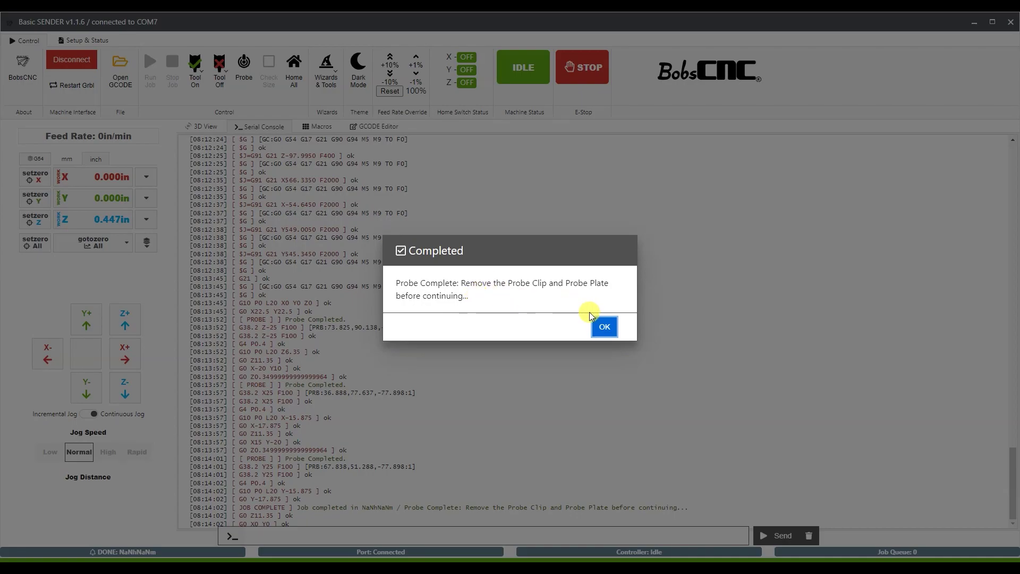
# Step: Dismiss the probe-complete message about removing the clip and plate
pyautogui.click(606, 329)
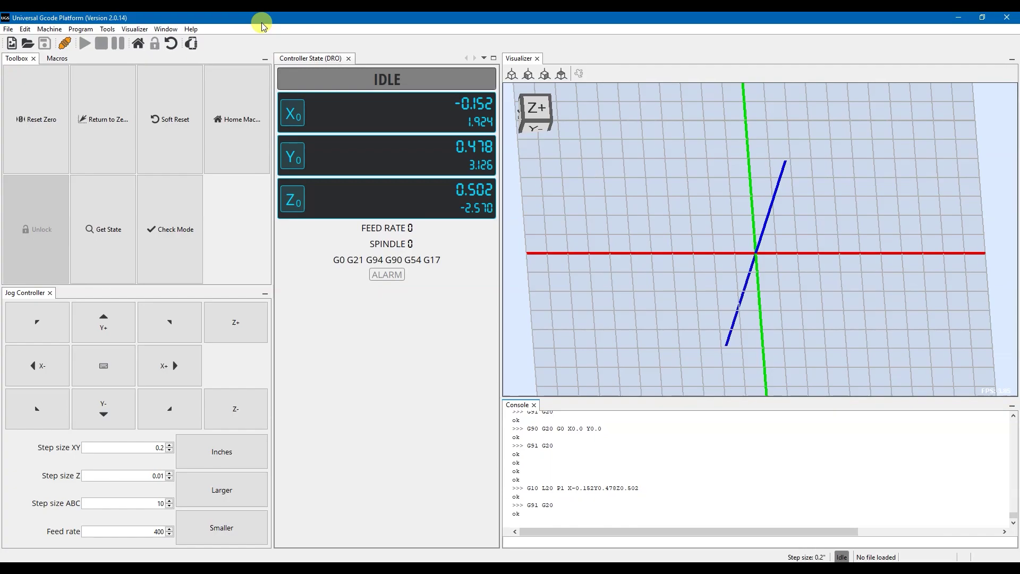
# Step: Show the Probe Module panel from Window > Plugins and bring up its settings
pyautogui.click(166, 29)
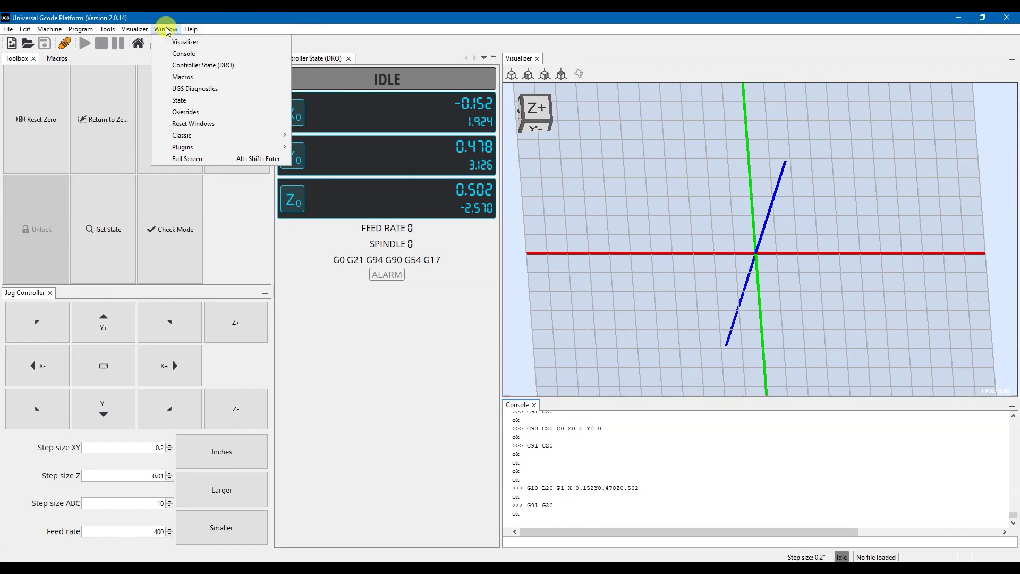
pyautogui.moveTo(259, 149)
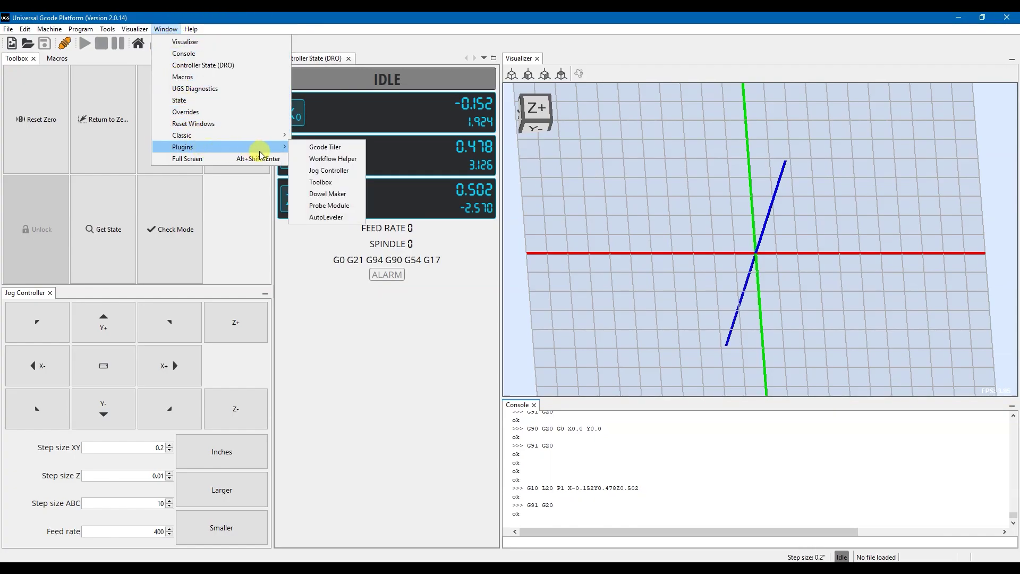
pyautogui.click(330, 205)
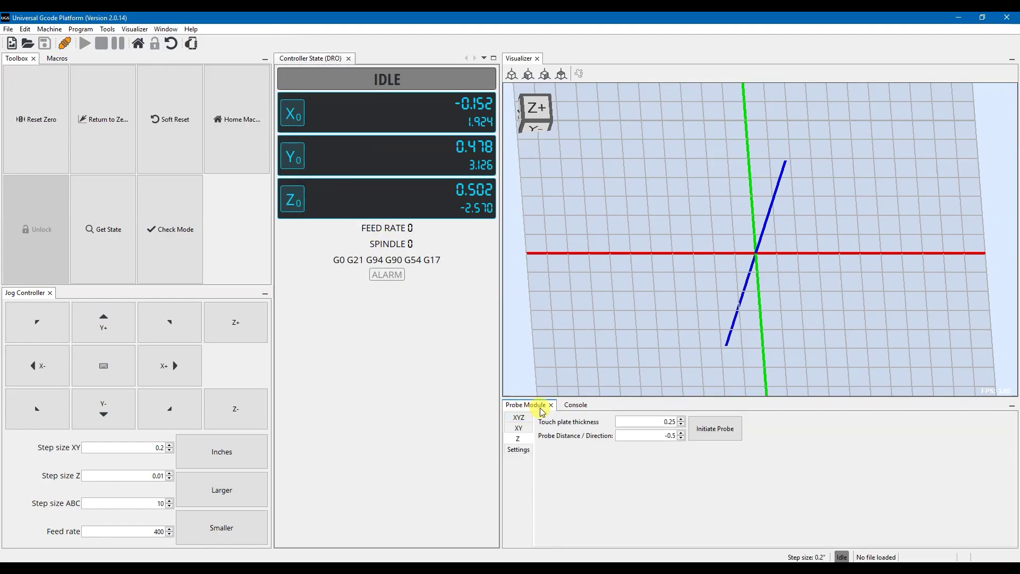
pyautogui.click(518, 449)
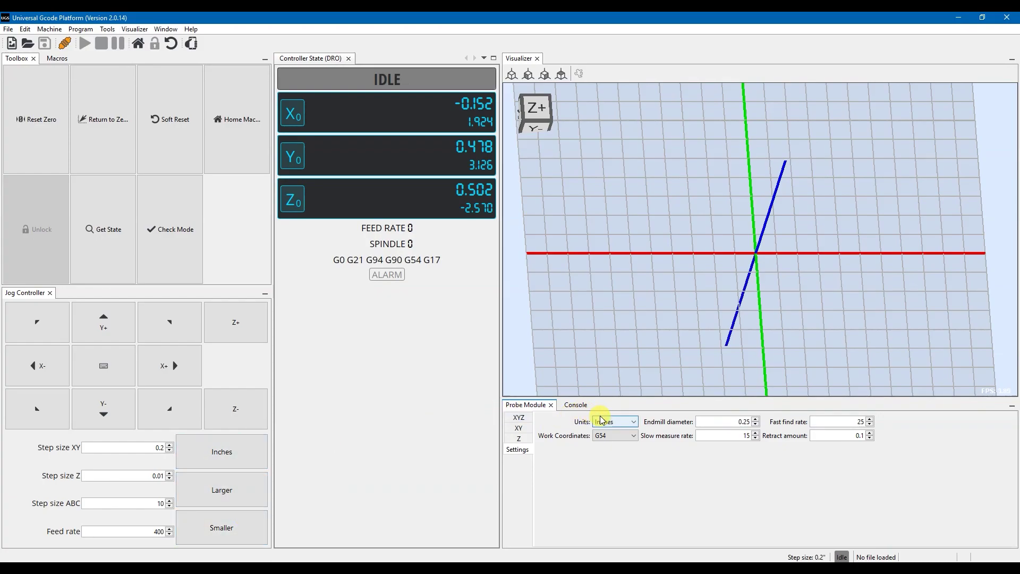
# Step: Keep G54 as the work coordinate system and bring up the XYZ corner-probe page
pyautogui.click(632, 440)
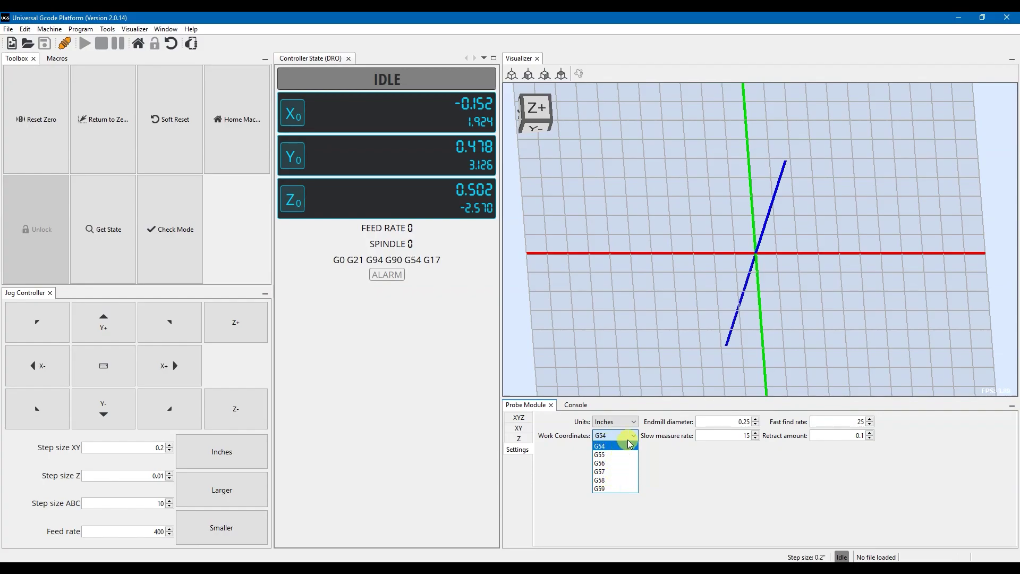
pyautogui.click(606, 437)
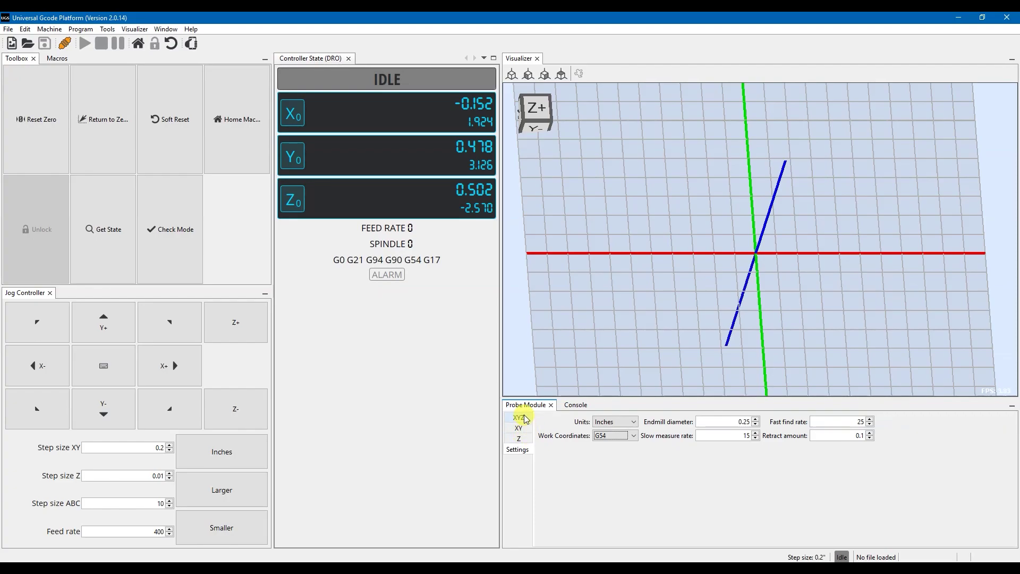
pyautogui.click(525, 418)
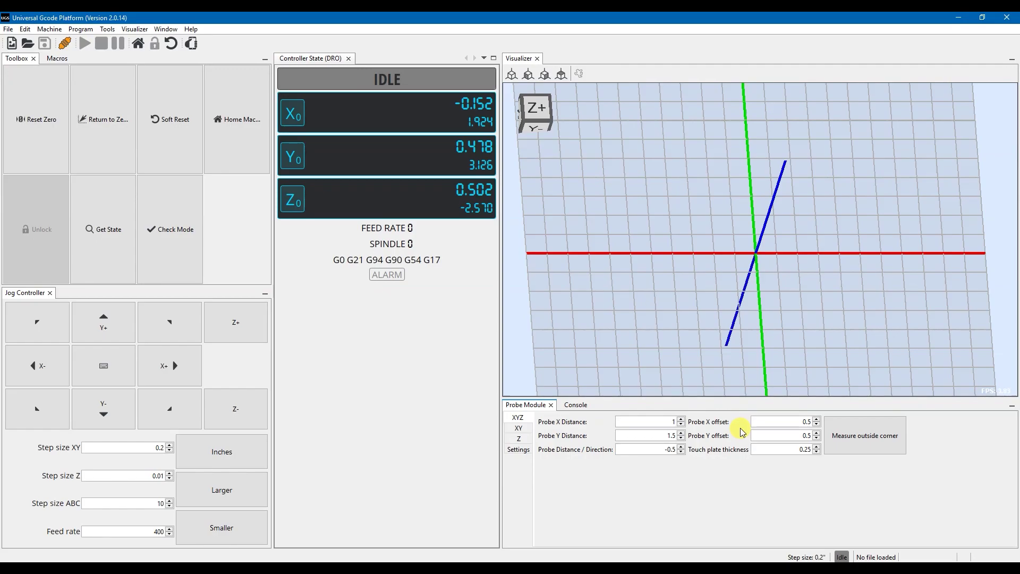
# Step: Look through the XY and Z probing options, then return to the XYZ corner-probe page
pyautogui.click(519, 429)
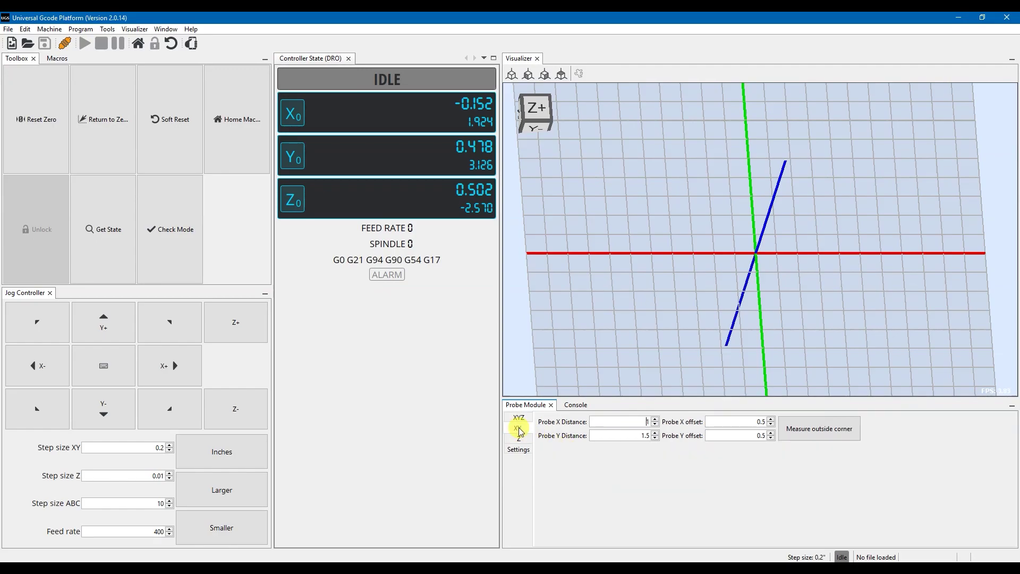
pyautogui.click(519, 438)
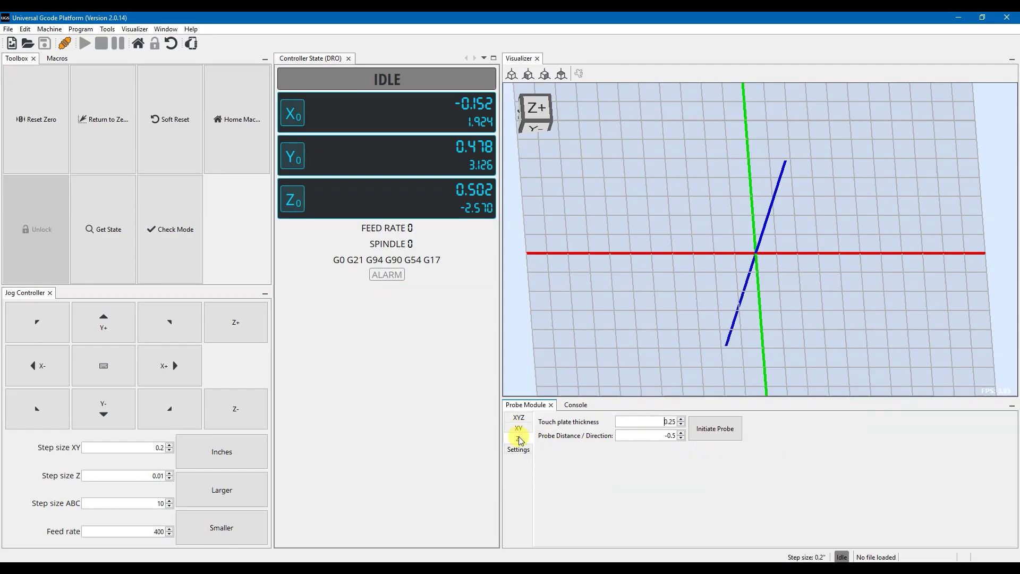
pyautogui.click(519, 417)
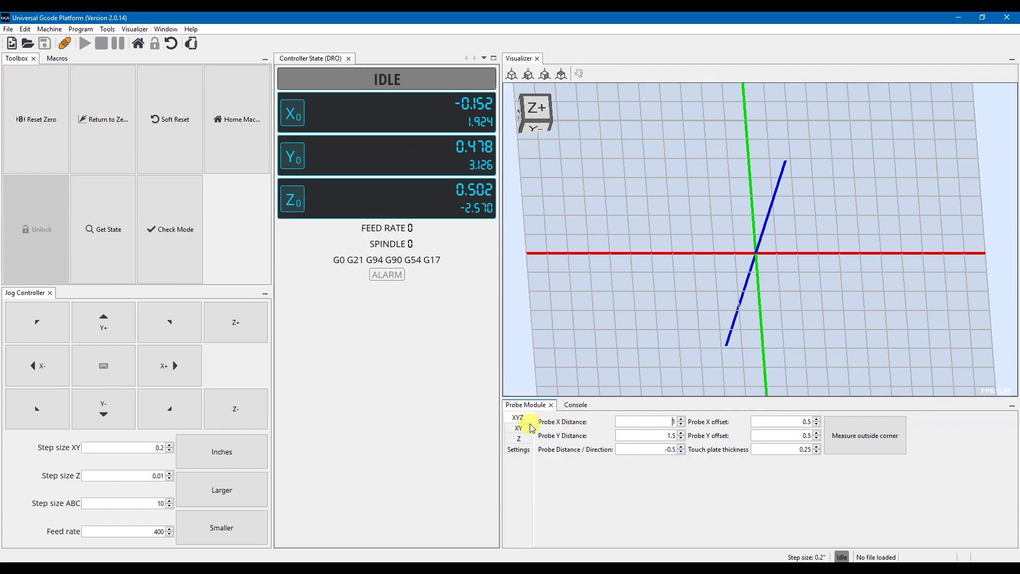
# Step: Cycle through the XY and Z probe options and settle back on the XYZ outside-corner page
pyautogui.click(518, 429)
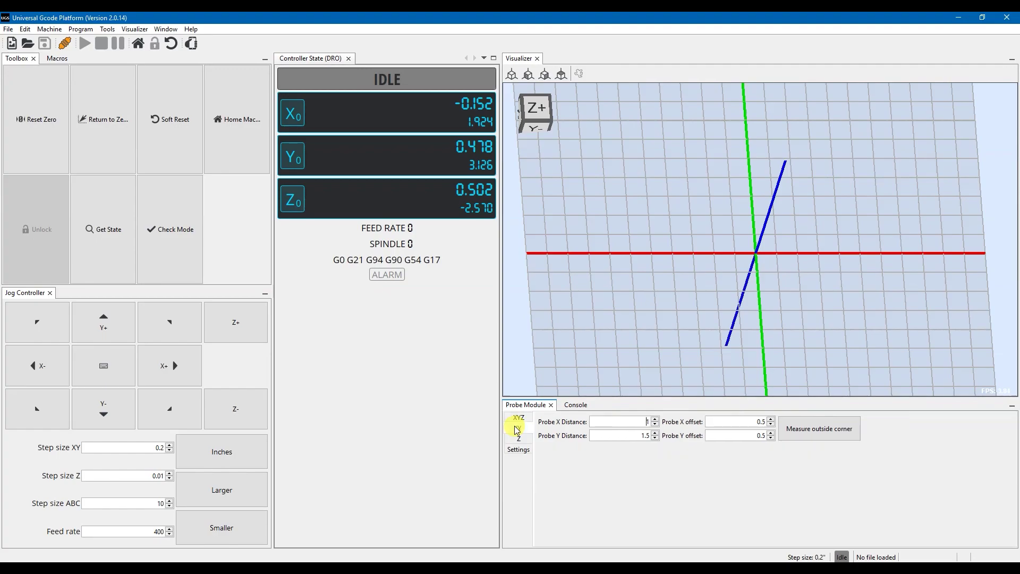
pyautogui.click(519, 439)
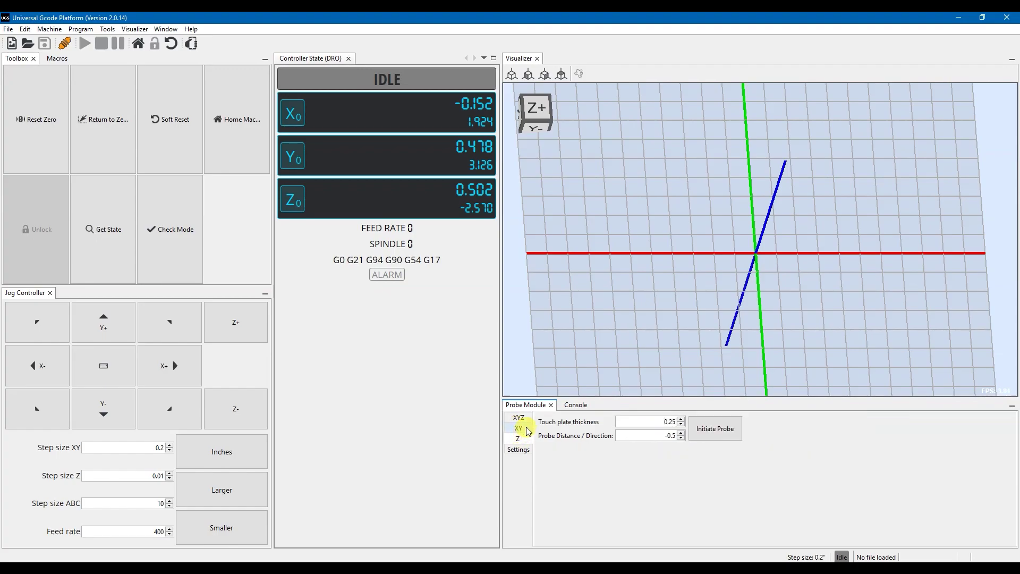
pyautogui.click(528, 429)
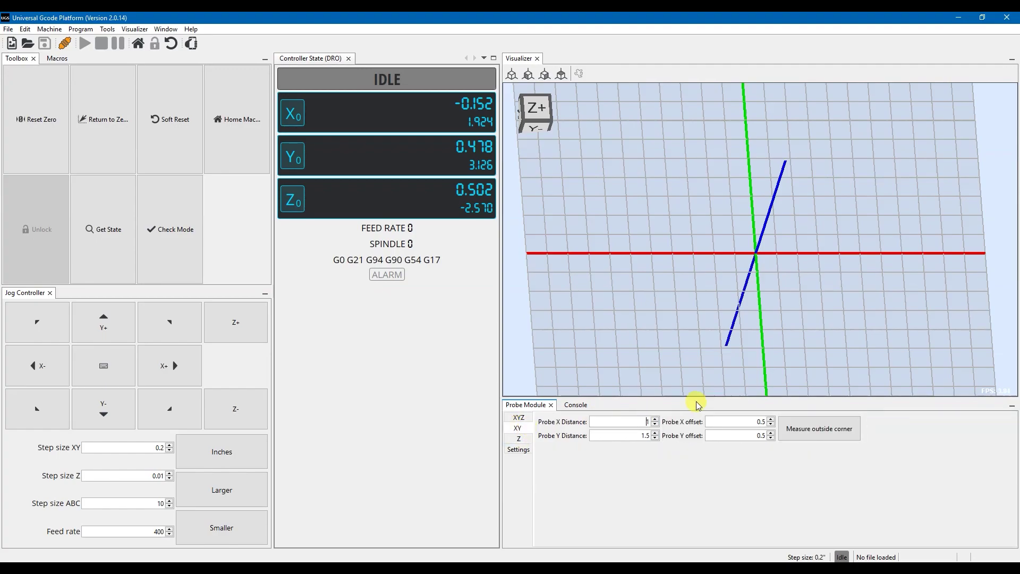
pyautogui.click(519, 418)
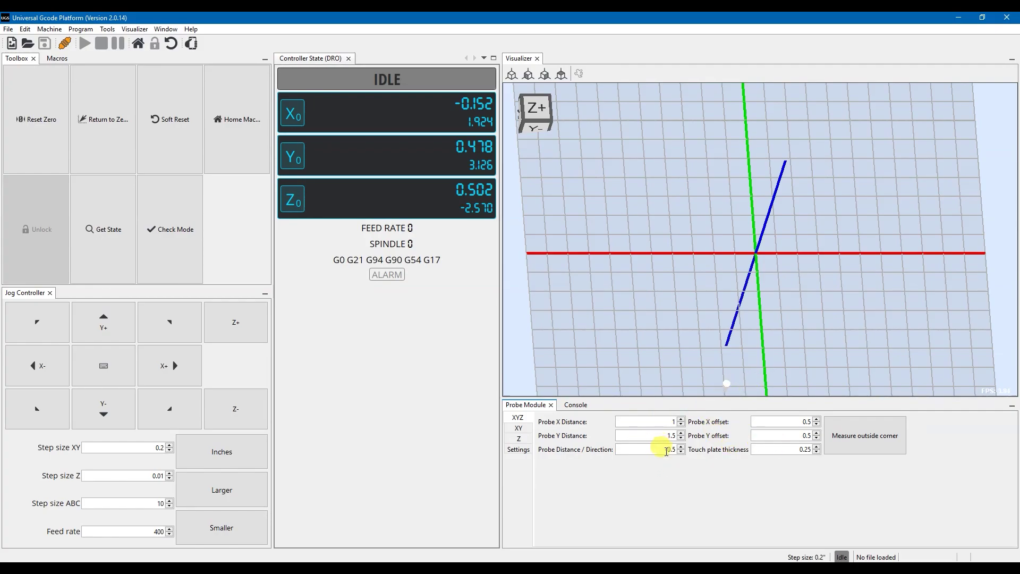
# Step: Run Measure outside corner to probe X, Y and Z against the touch plate
pyautogui.click(856, 440)
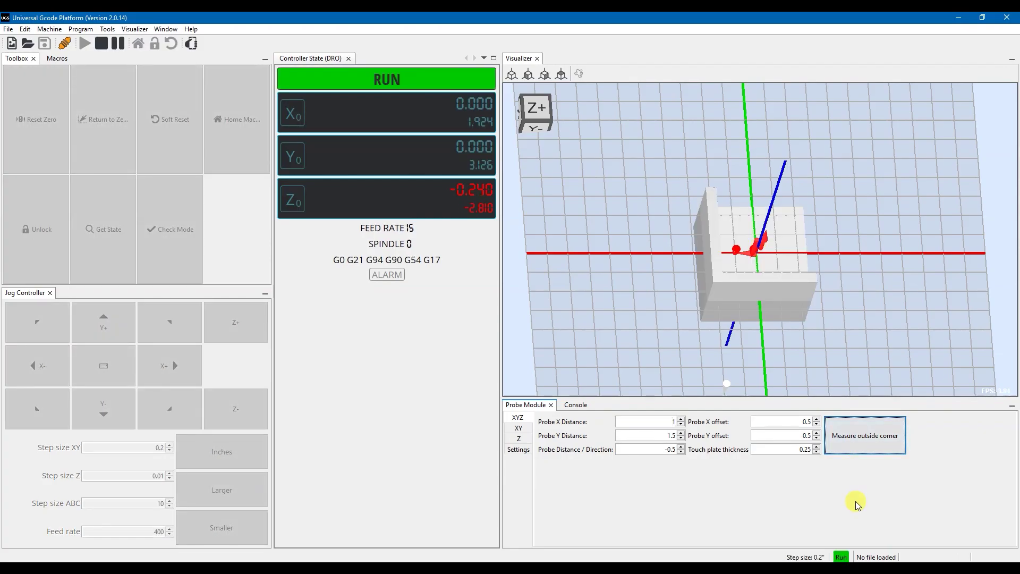